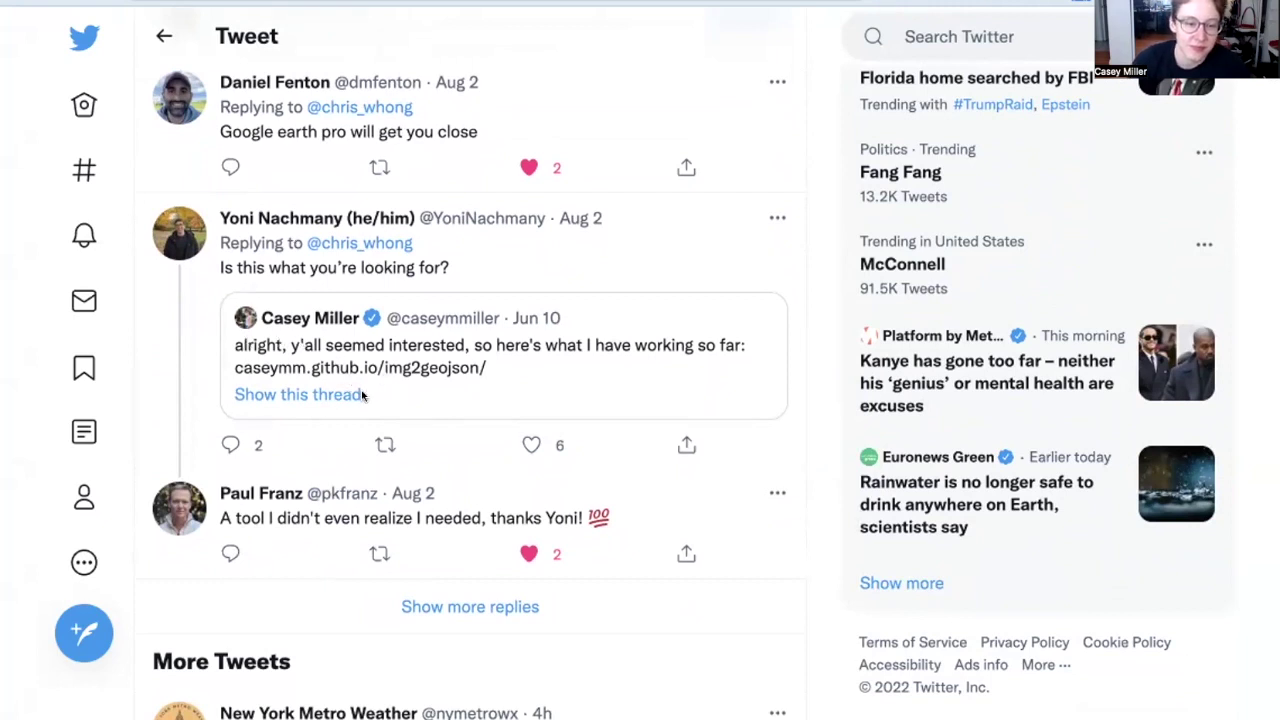
- Follow the shared caseymm.github.io/img2geojson link from the Twitter thread to open the tool
click(726, 437)
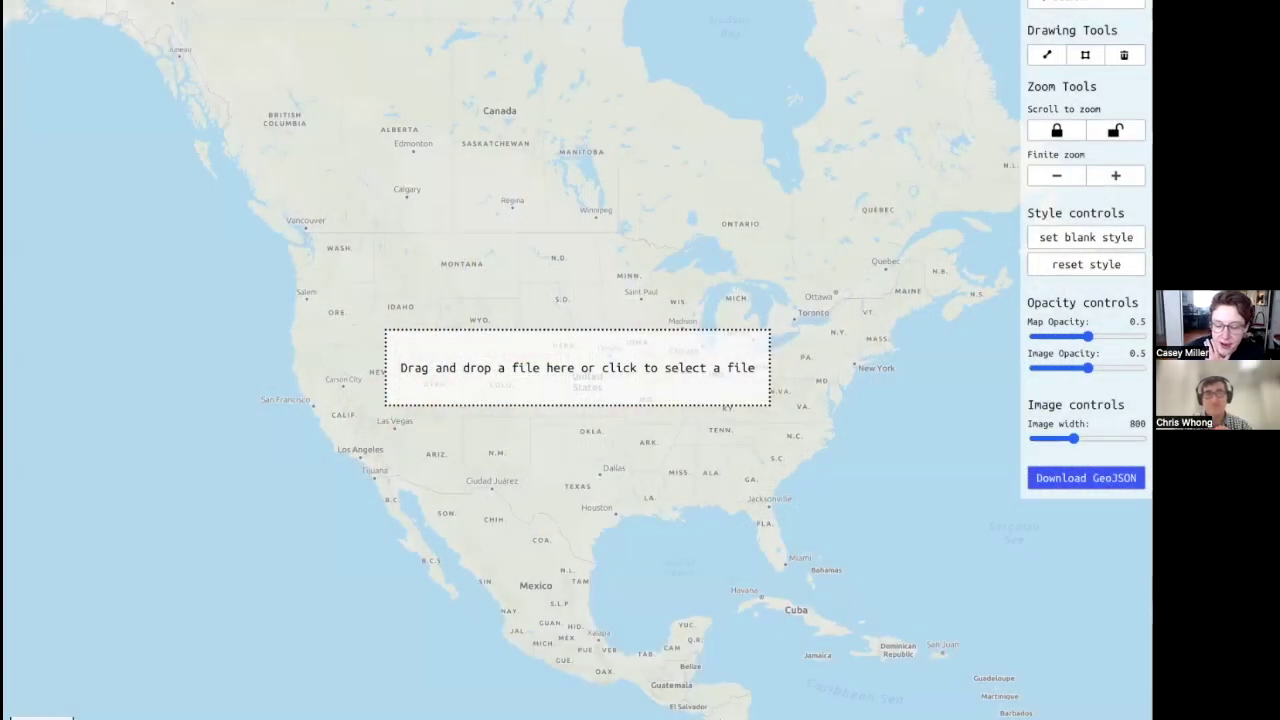
- Zoom the basemap from North America into Los Angeles, between Santa Monica and Long Beach
scroll(920, 646, up, 1)
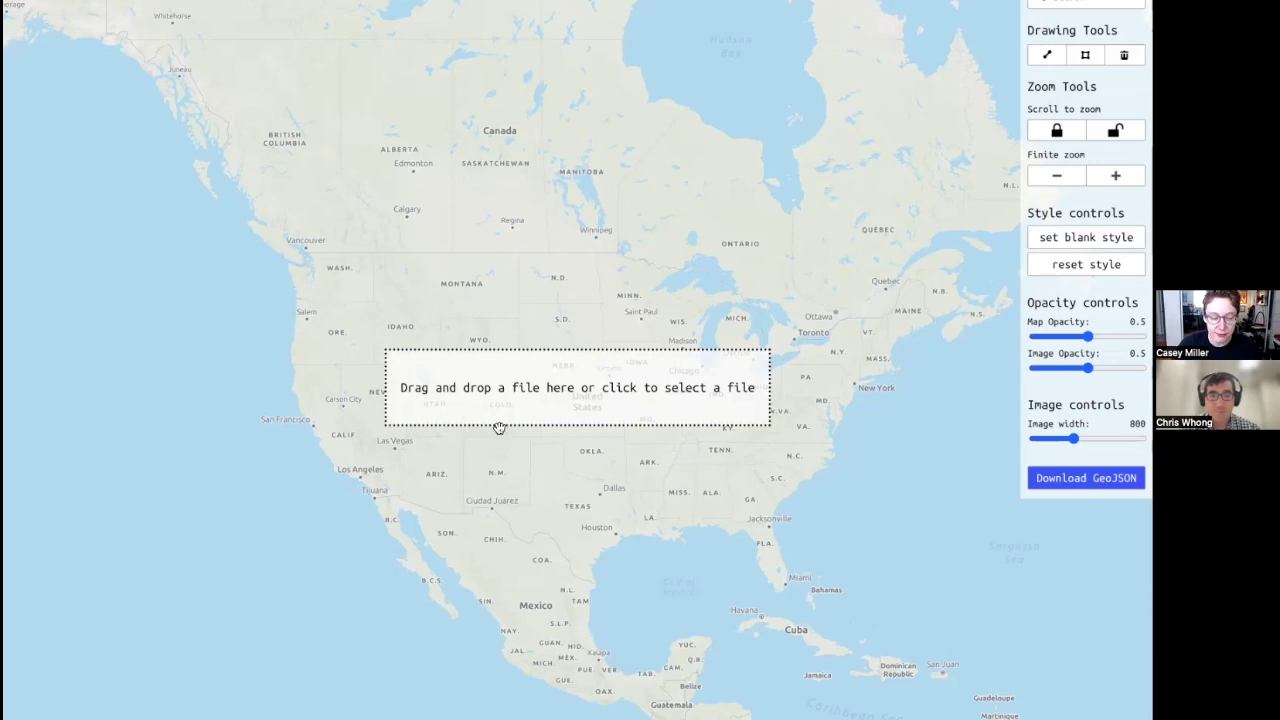
click(551, 420)
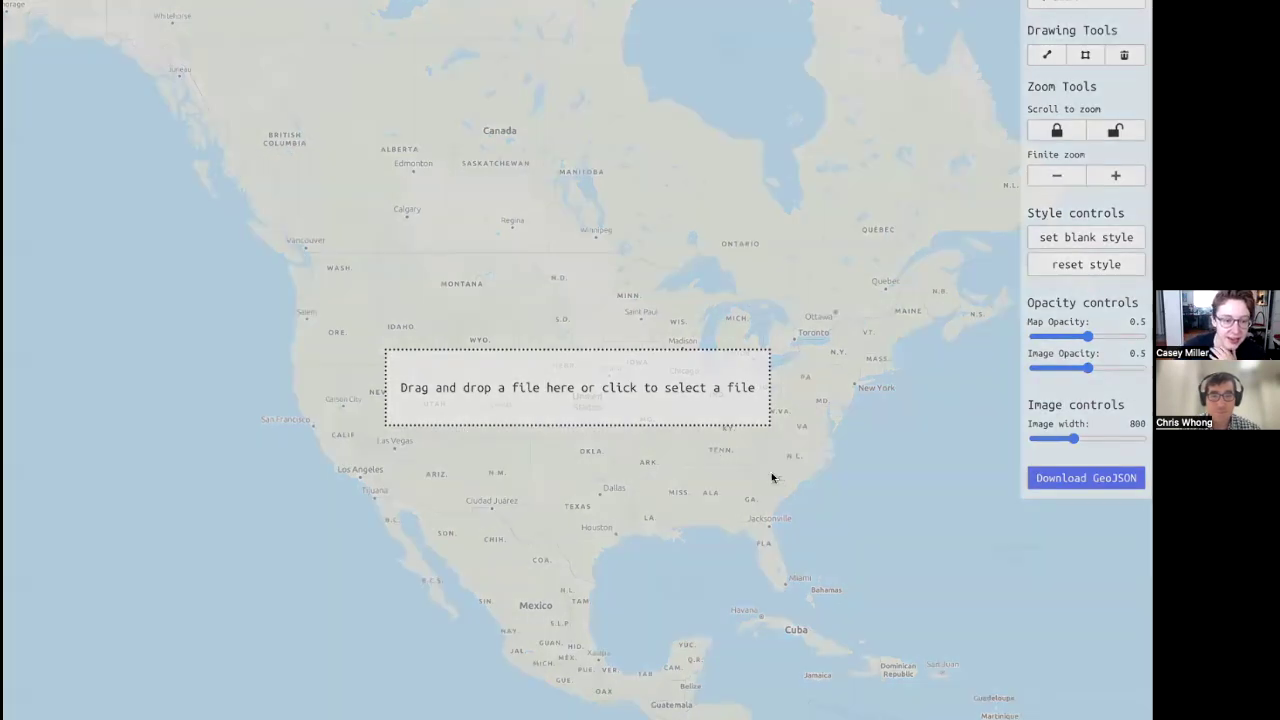
scroll(351, 471, up, 10)
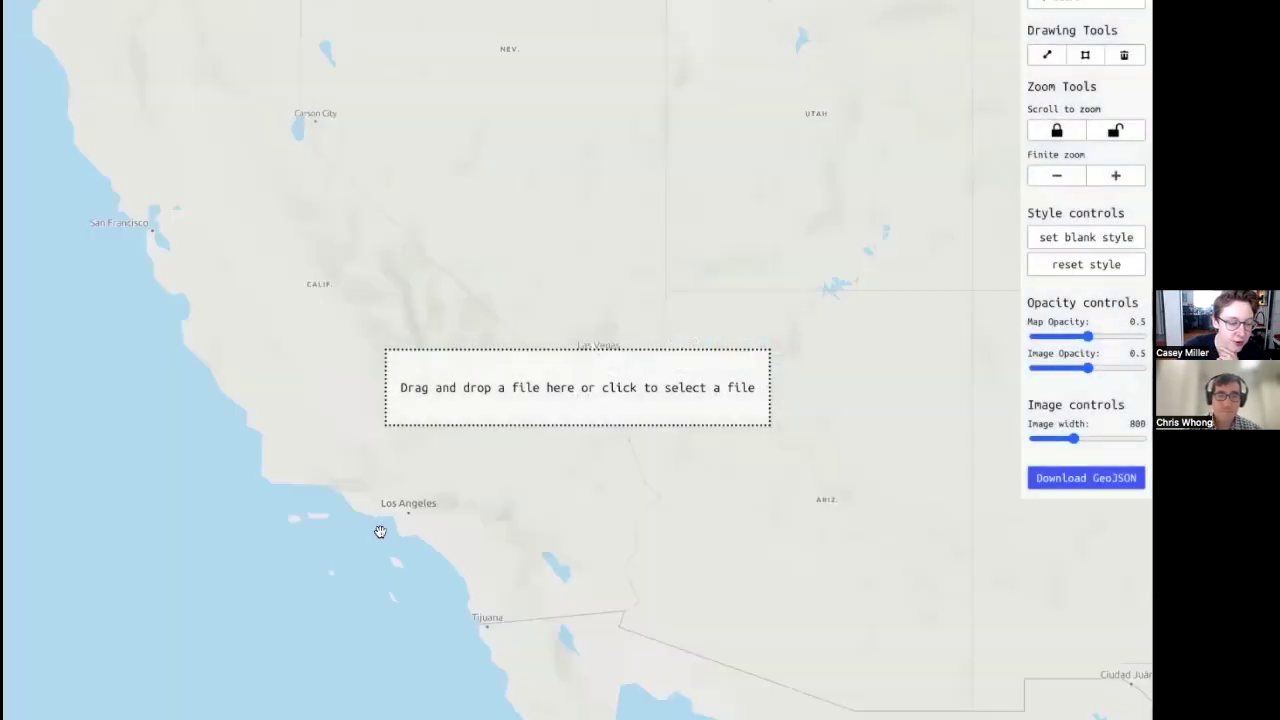
scroll(578, 432, up, 5)
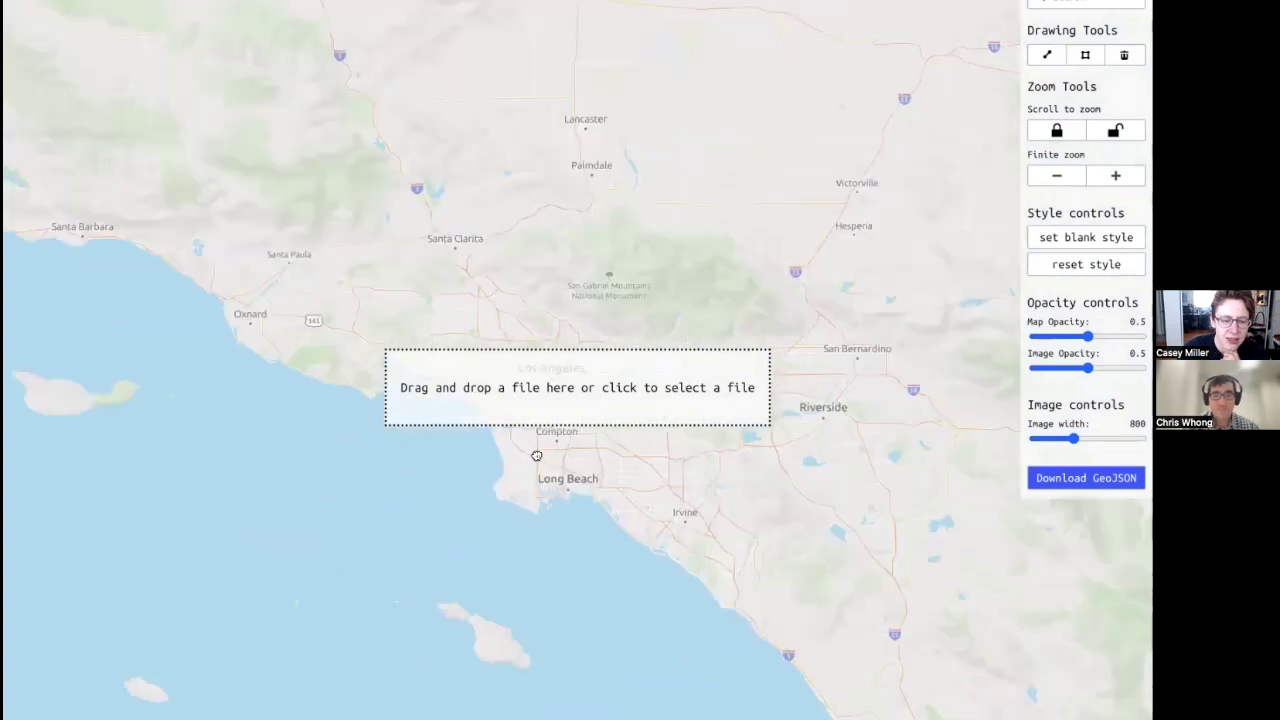
scroll(560, 303, up, 4)
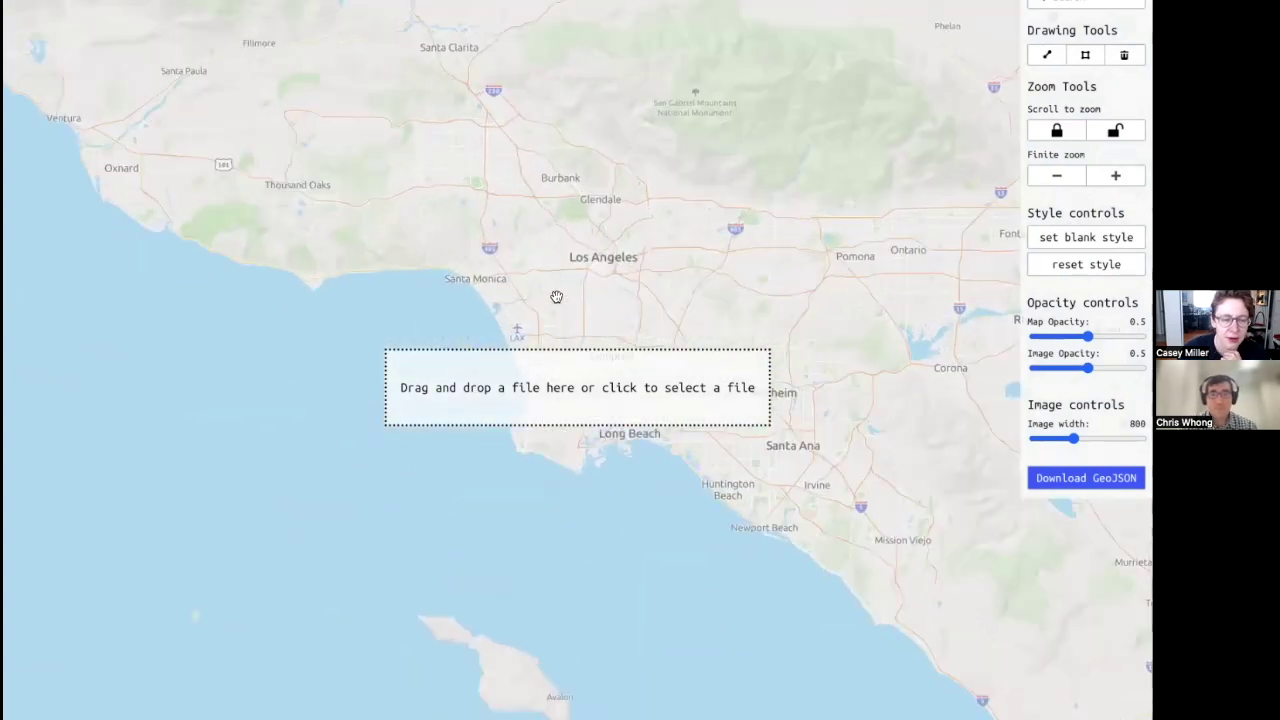
scroll(549, 288, up, 1)
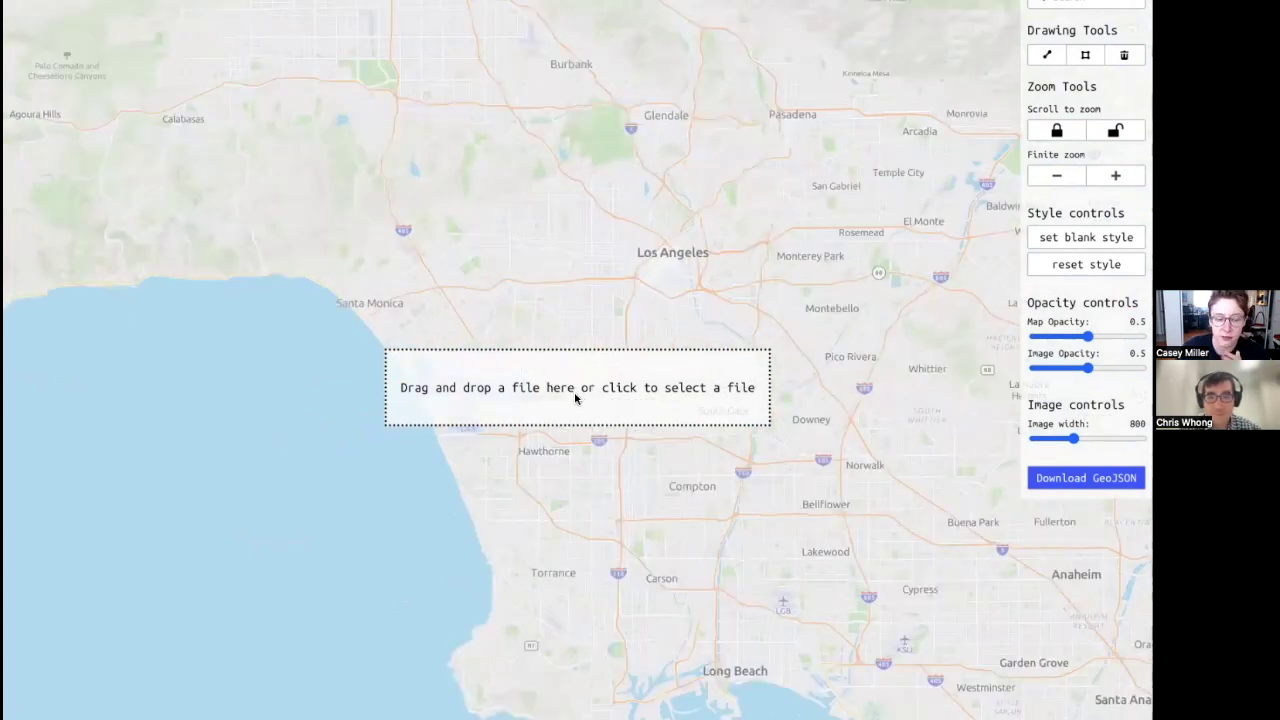
- Load the LA Marathon course map image as a half-opacity overlay on the basemap
click(560, 392)
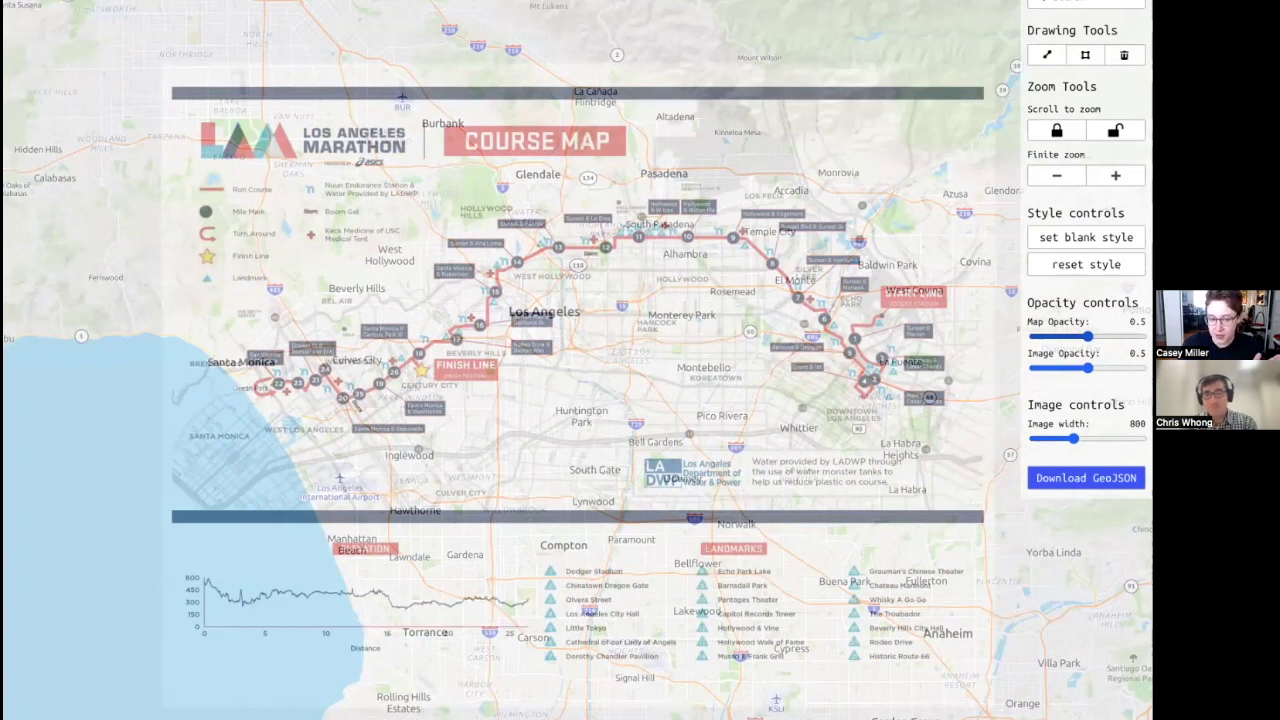
- Fade the basemap to 0.44, widen the overlay to 1084, and start shifting streets into alignment
mouse_move(1088, 336)
mouse_down()
mouse_move(1040, 337)
mouse_move(1120, 337)
mouse_move(1117, 368)
mouse_move(1115, 337)
mouse_move(1081, 337)
mouse_up()
drag(1074, 438, 1090, 438)
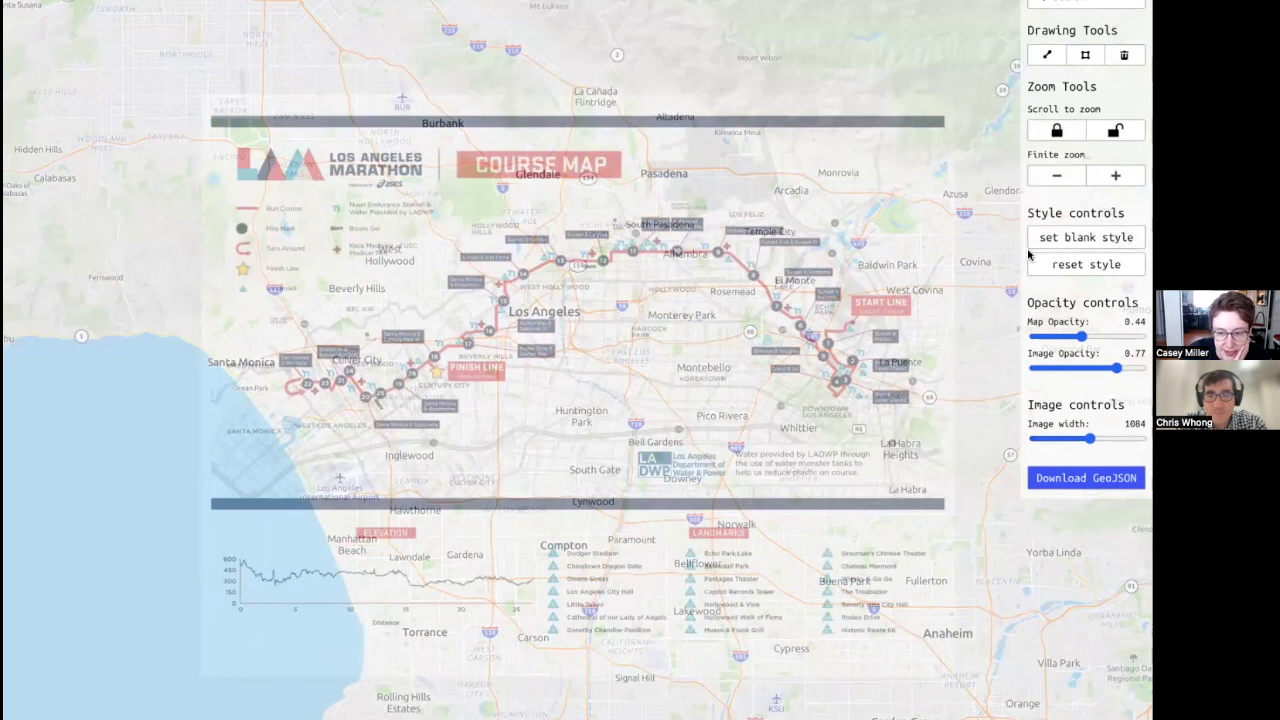
drag(690, 446, 681, 517)
drag(721, 557, 729, 563)
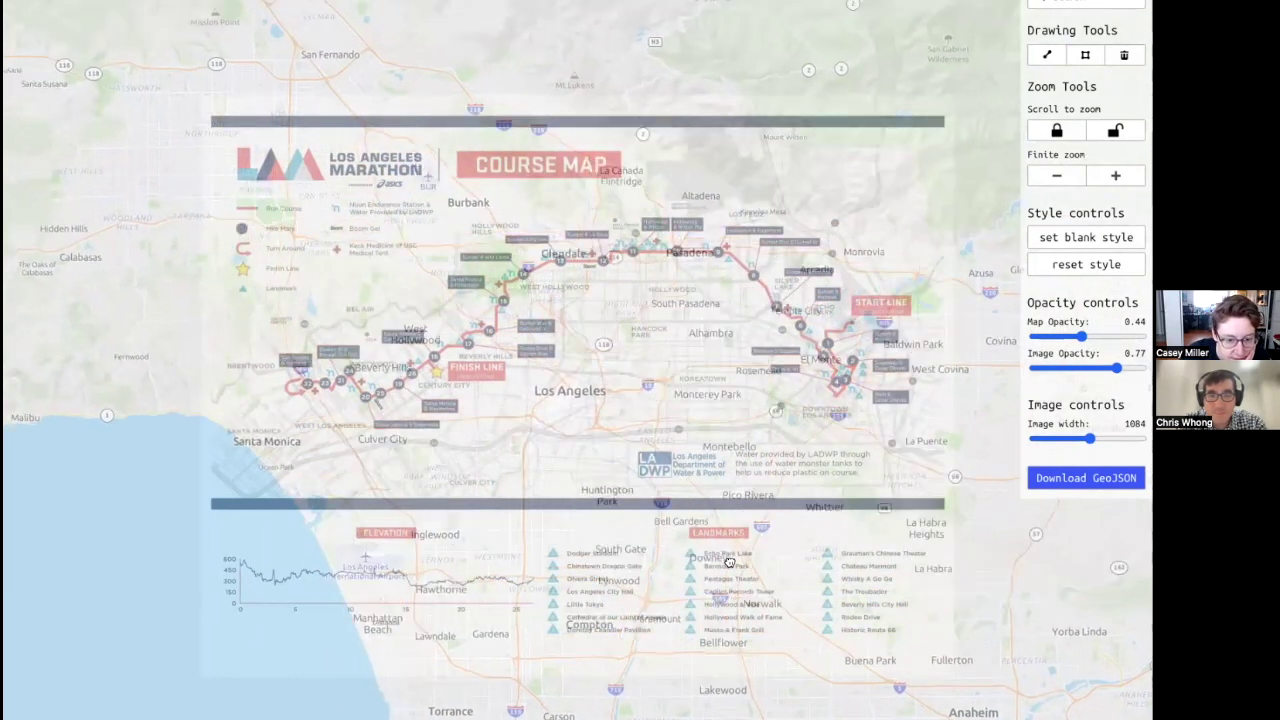
- Zoom and shift the basemap so its streets roughly match the course map
scroll(614, 523, up, 3)
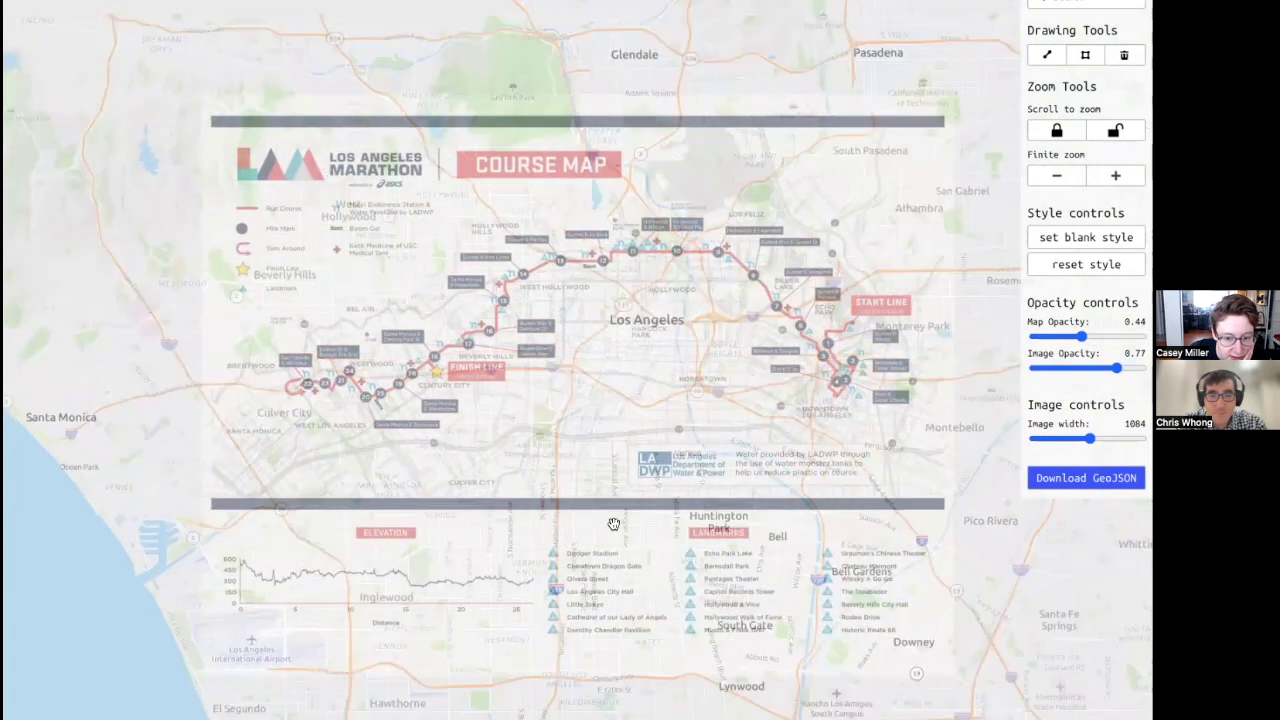
scroll(620, 527, down, 3)
drag(697, 556, 780, 568)
scroll(779, 567, down, 5)
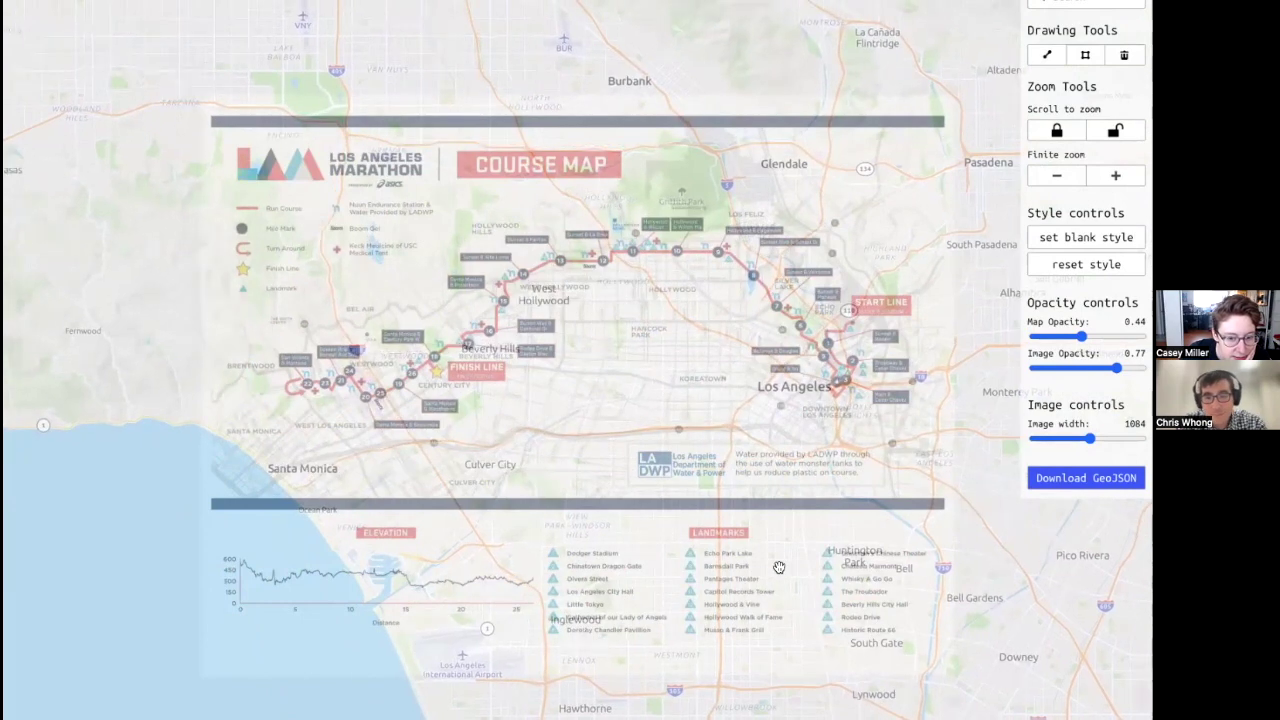
scroll(779, 567, up, 3)
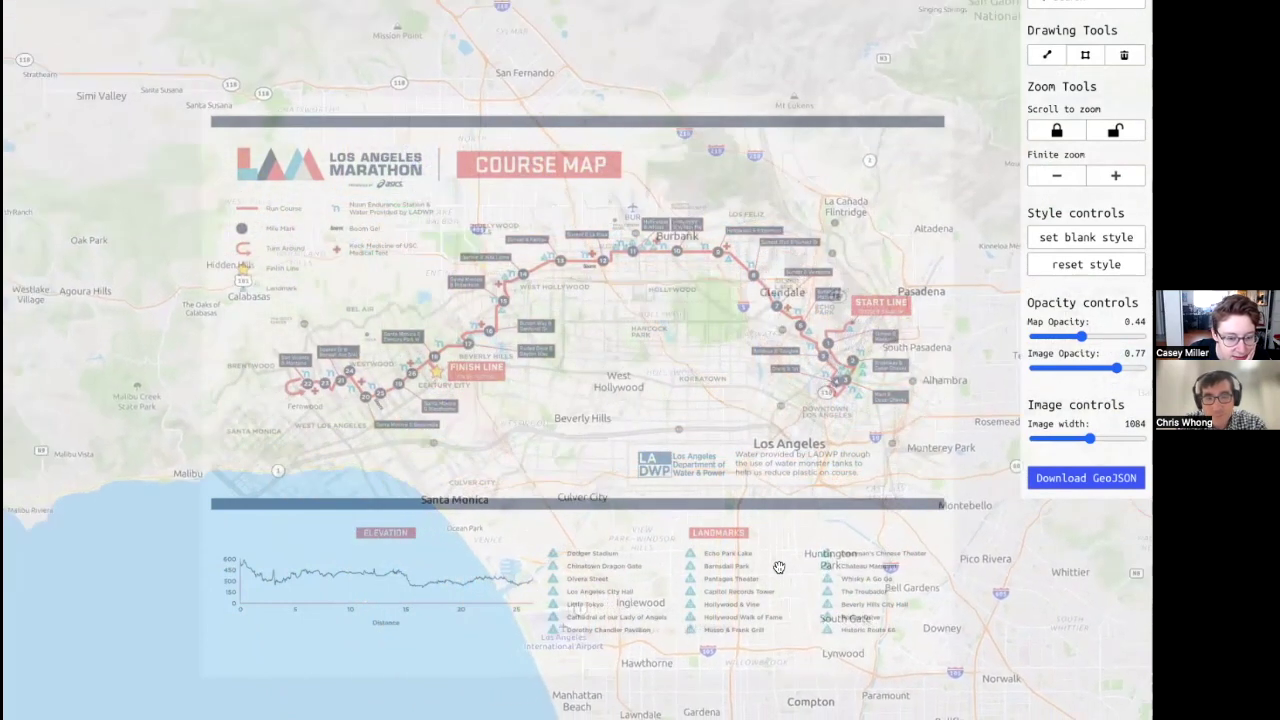
scroll(774, 567, up, 2)
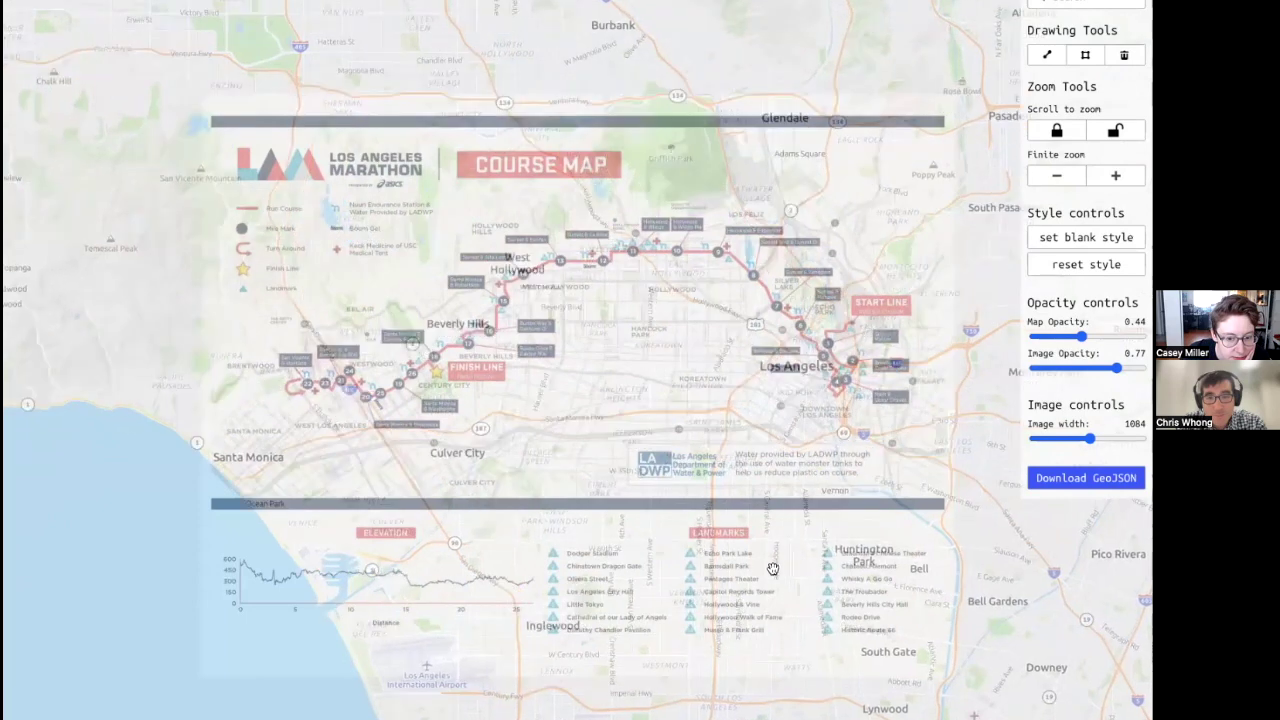
scroll(822, 611, up, 2)
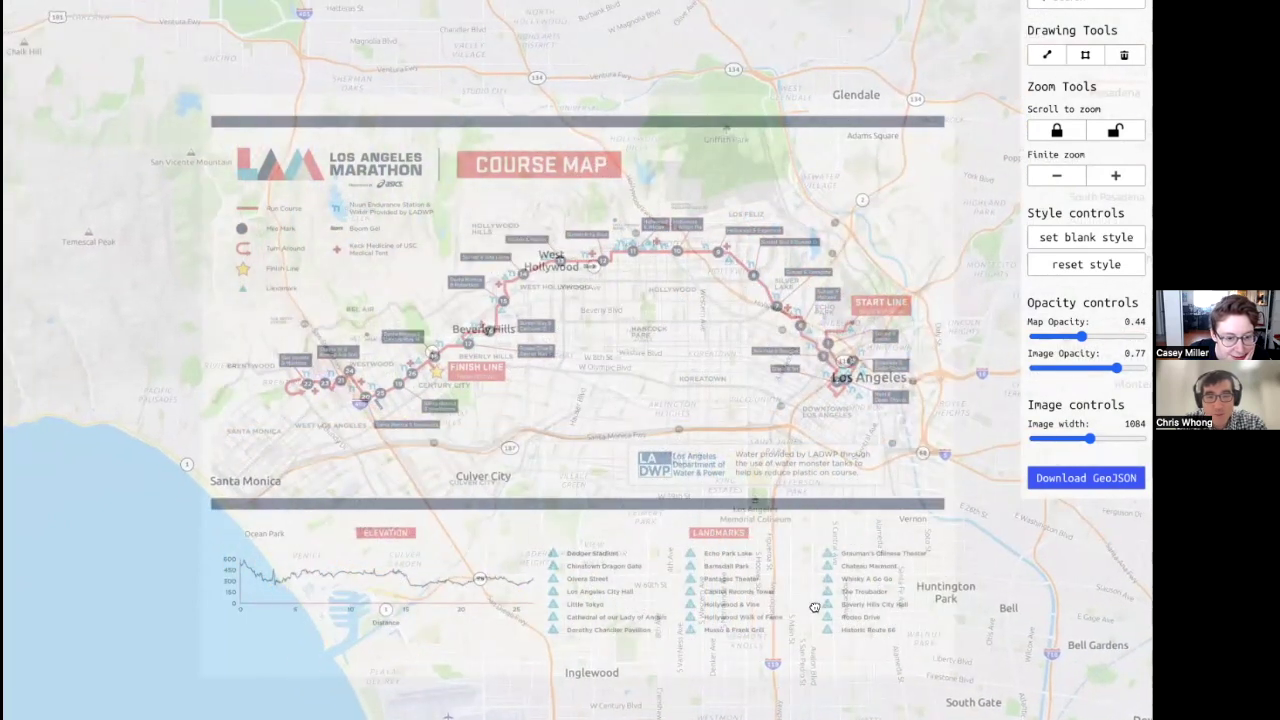
scroll(815, 606, up, 2)
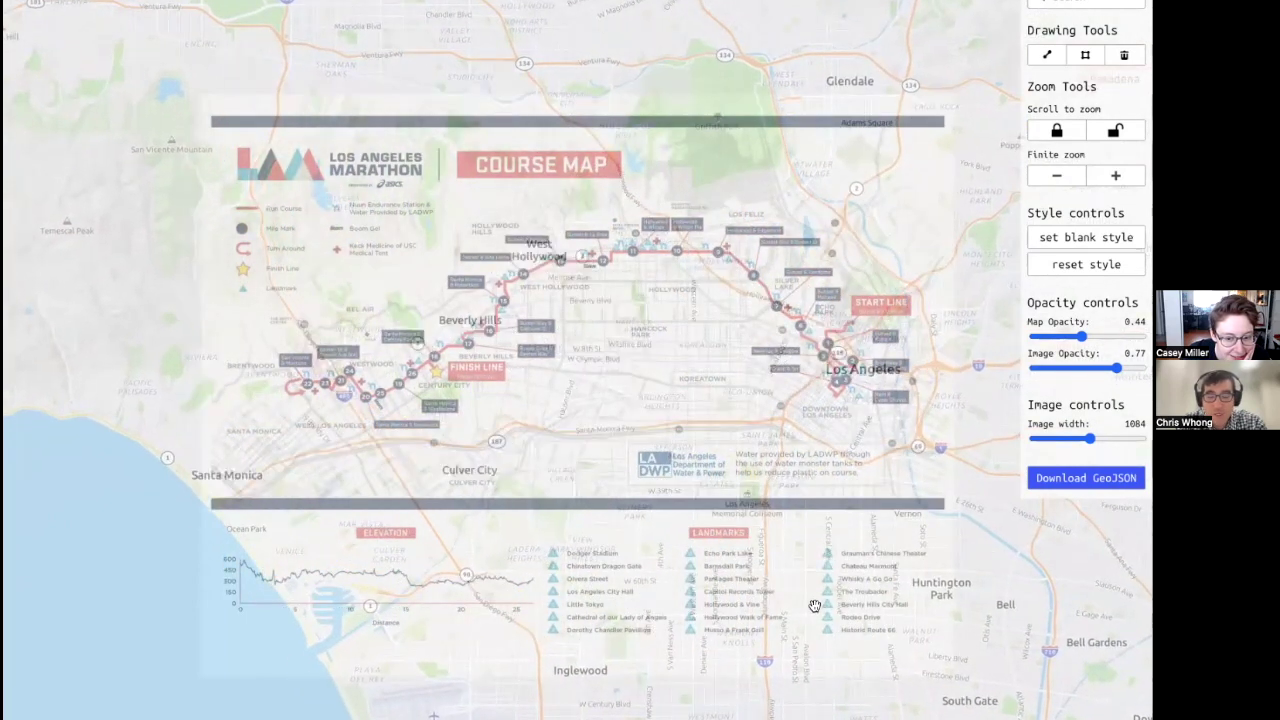
- Fine-tune the basemap position until the streets sit exactly beneath the course map route
drag(797, 612, 781, 592)
scroll(816, 615, down, 3)
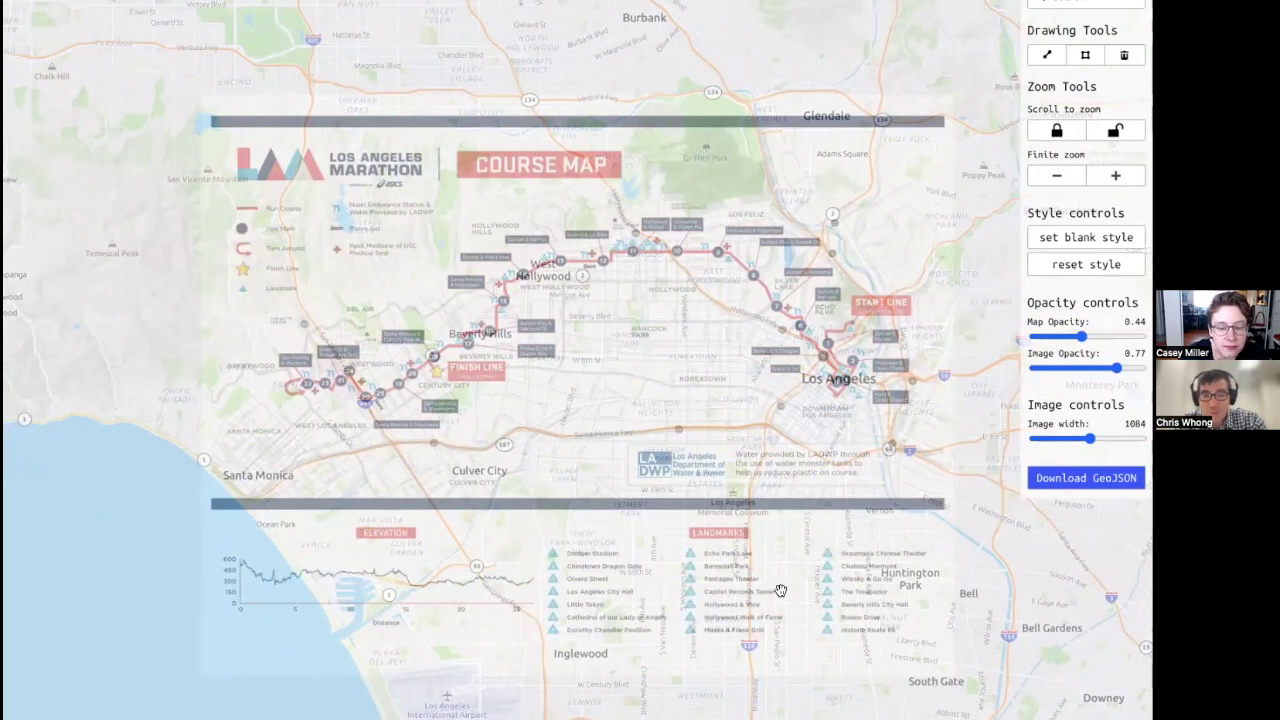
scroll(780, 592, down, 2)
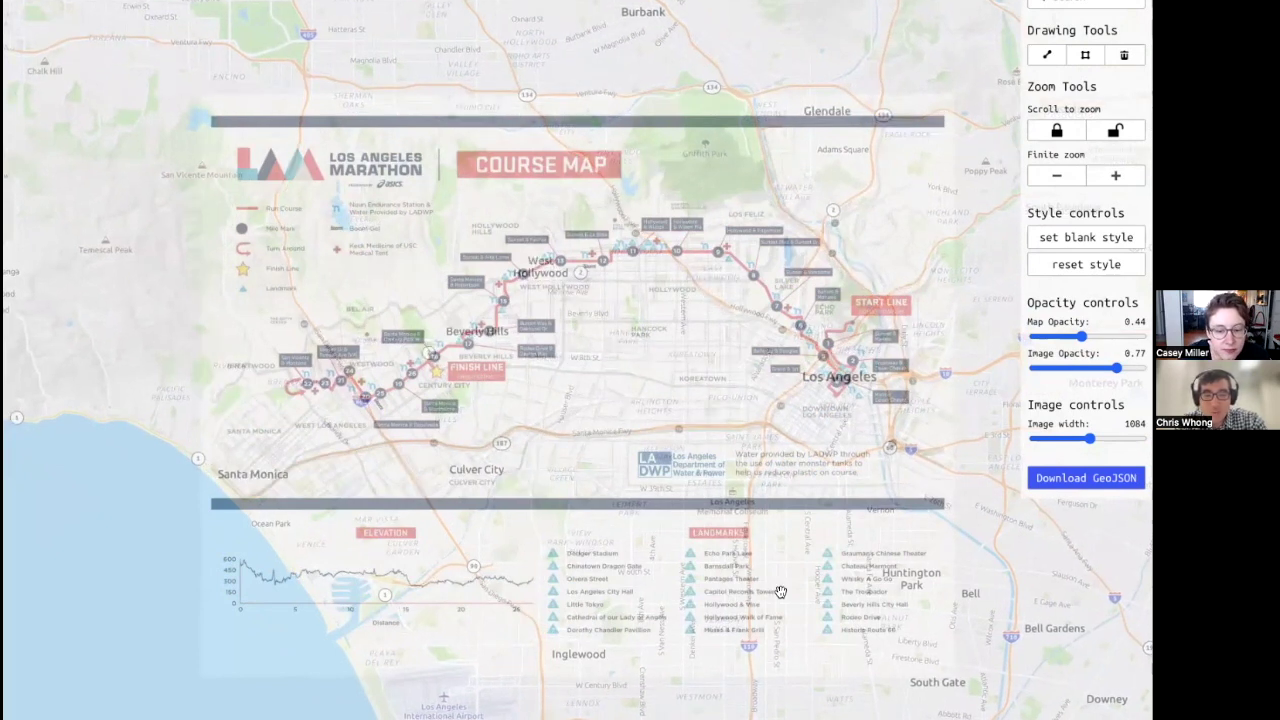
scroll(772, 586, down, 3)
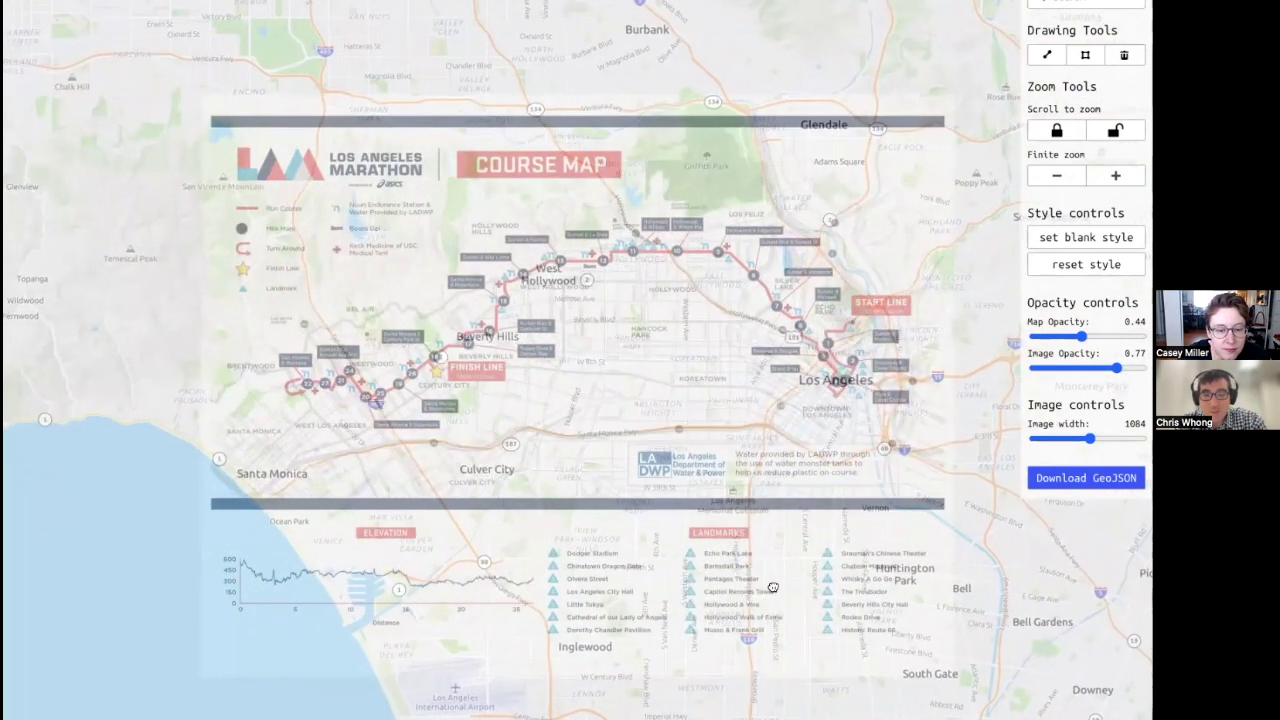
scroll(772, 592, up, 3)
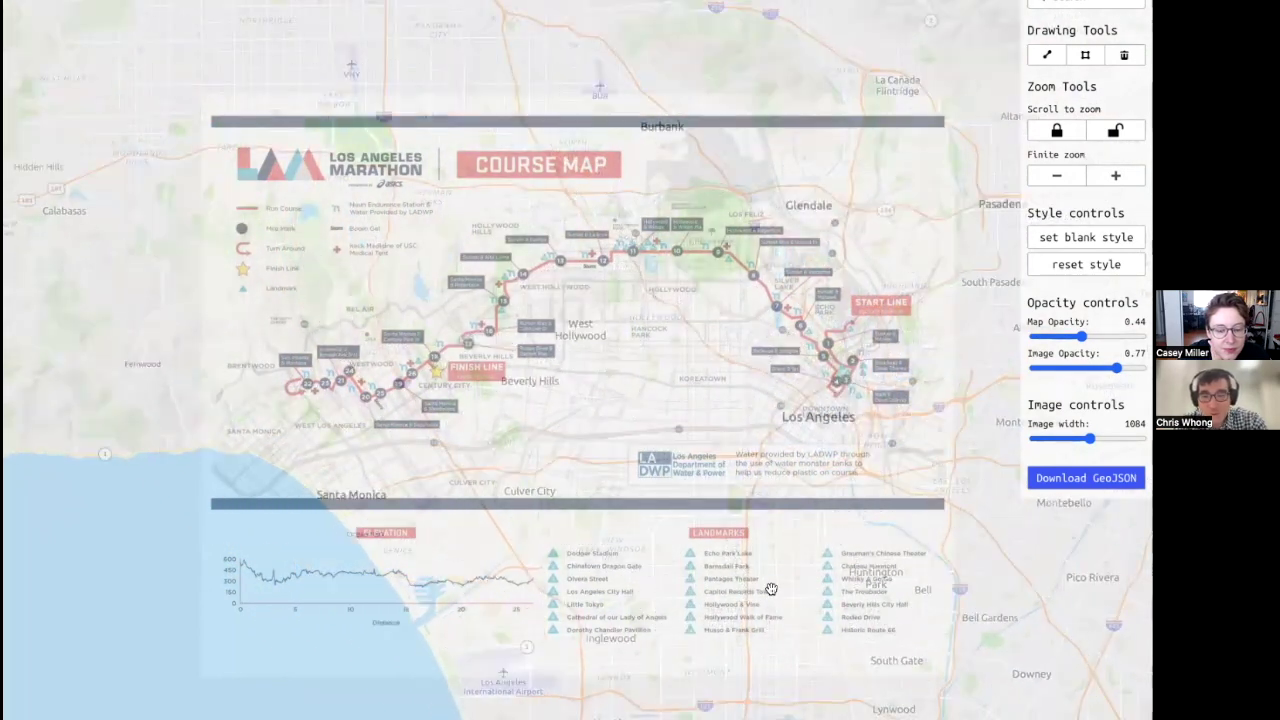
drag(772, 599, 789, 607)
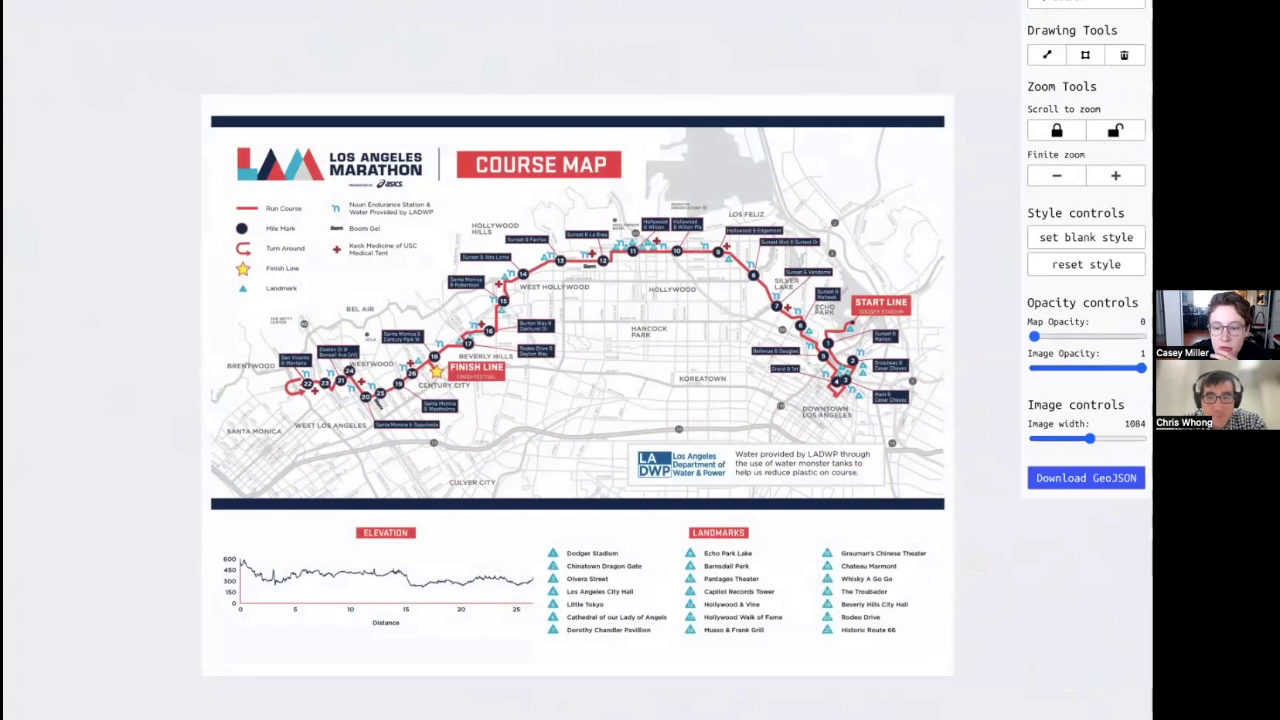
- Trace the route on a blank style, then show it over the street basemap at 0.76 opacity
click(1086, 237)
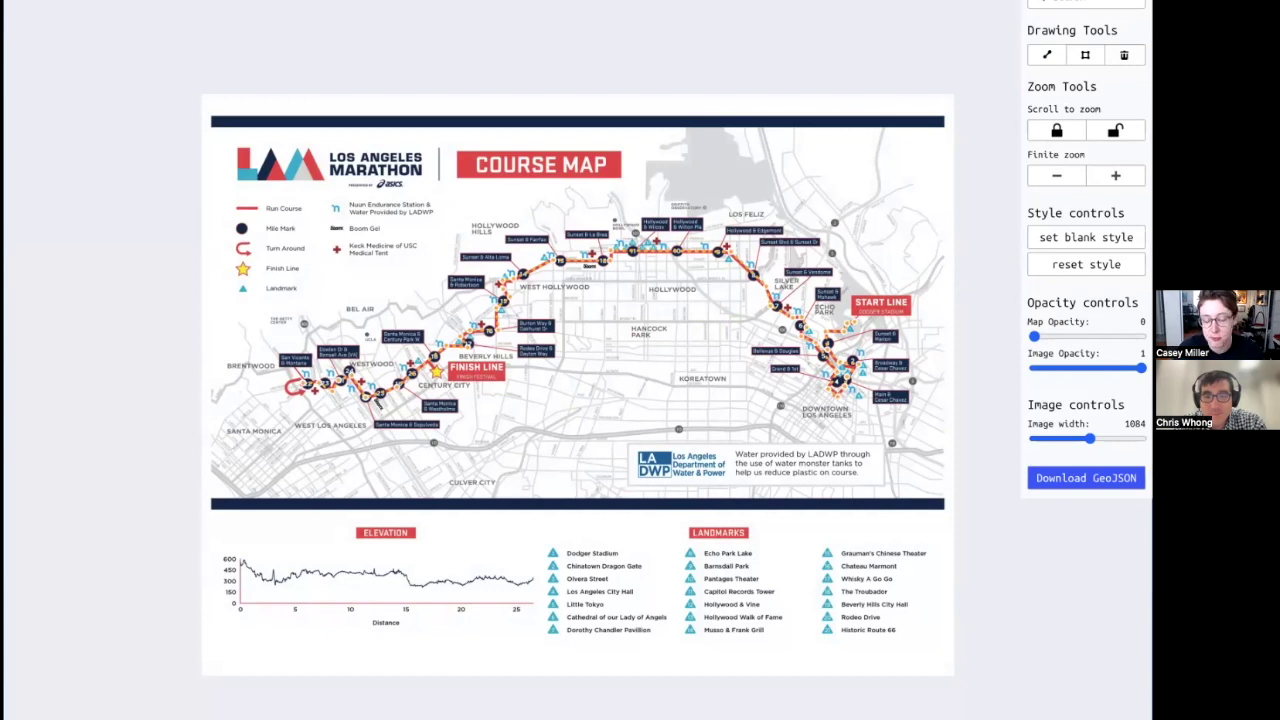
drag(1034, 336, 997, 371)
click(1086, 264)
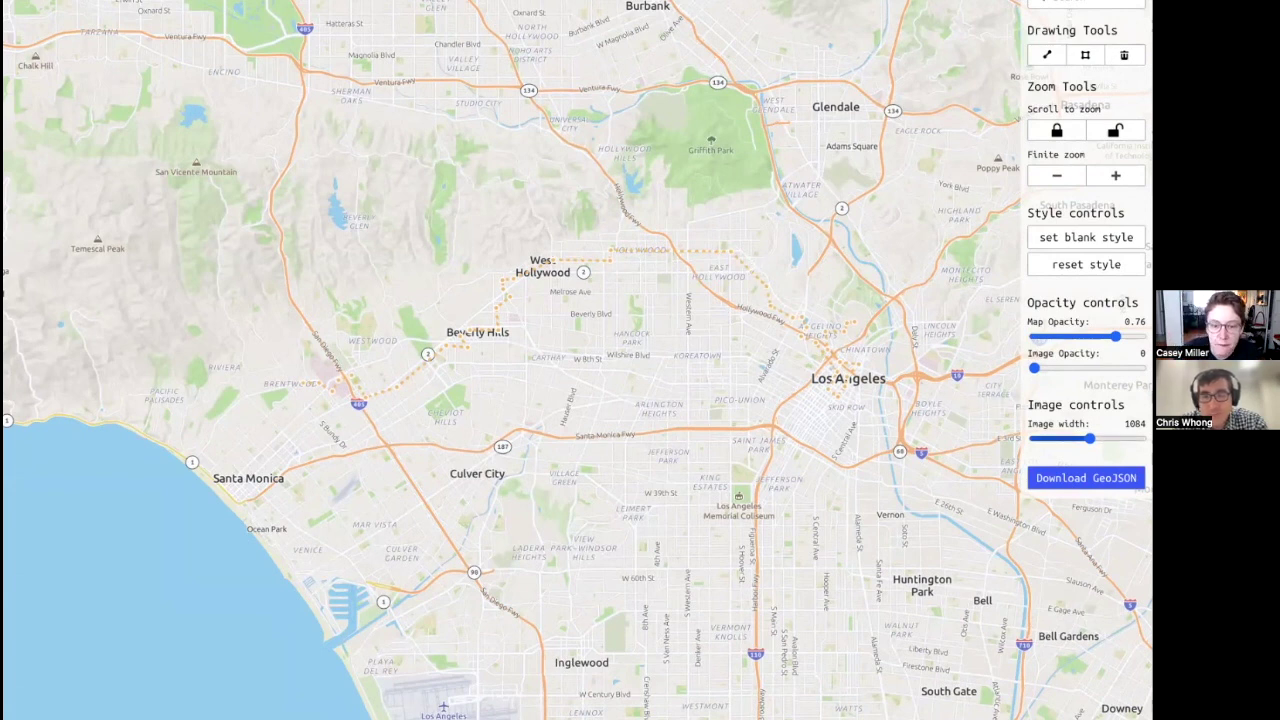
scroll(674, 540, down, 1)
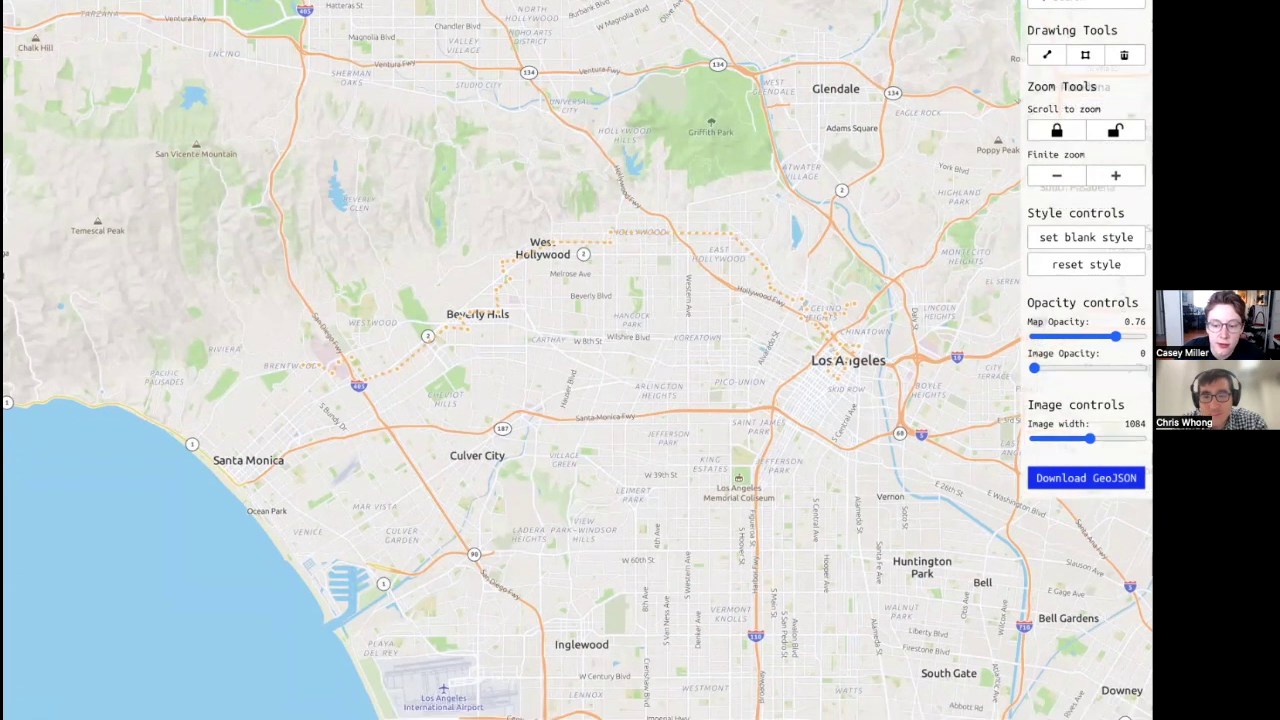